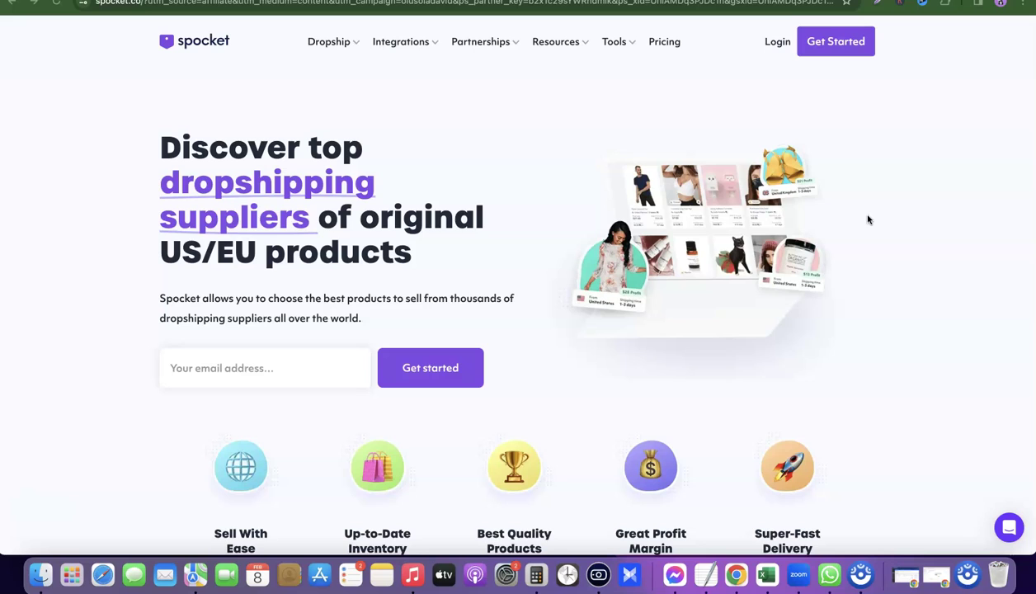
Log in to Spocket through Google, choosing the saved Google account, to reach Find Products.
click(774, 42)
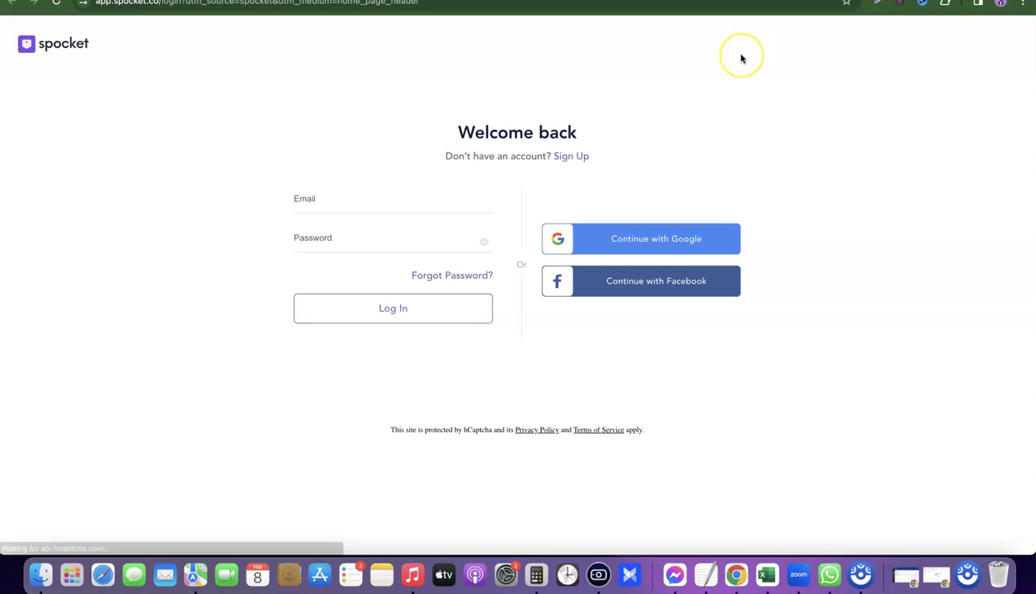
click(653, 241)
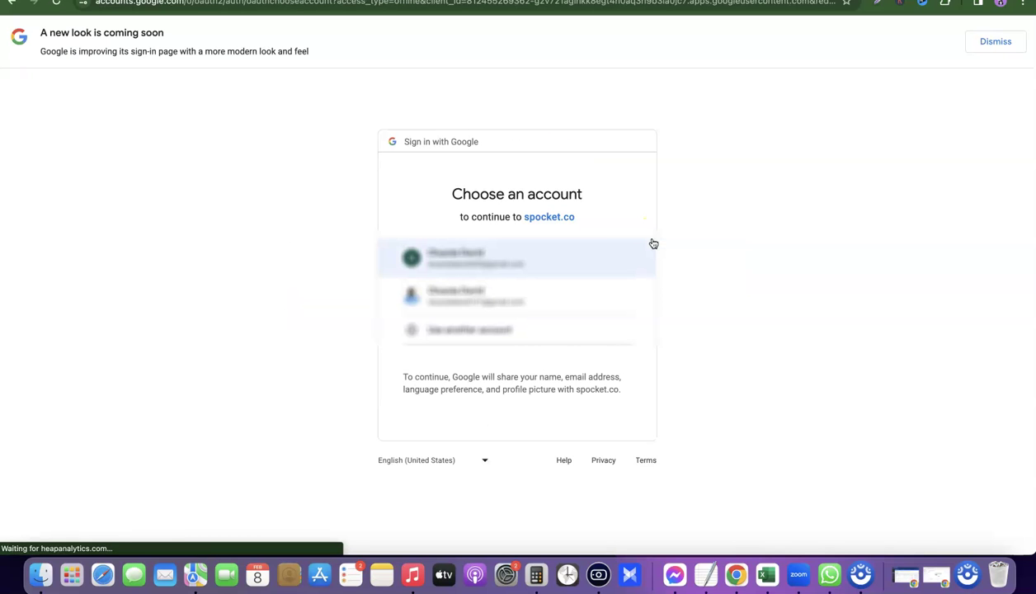
click(506, 318)
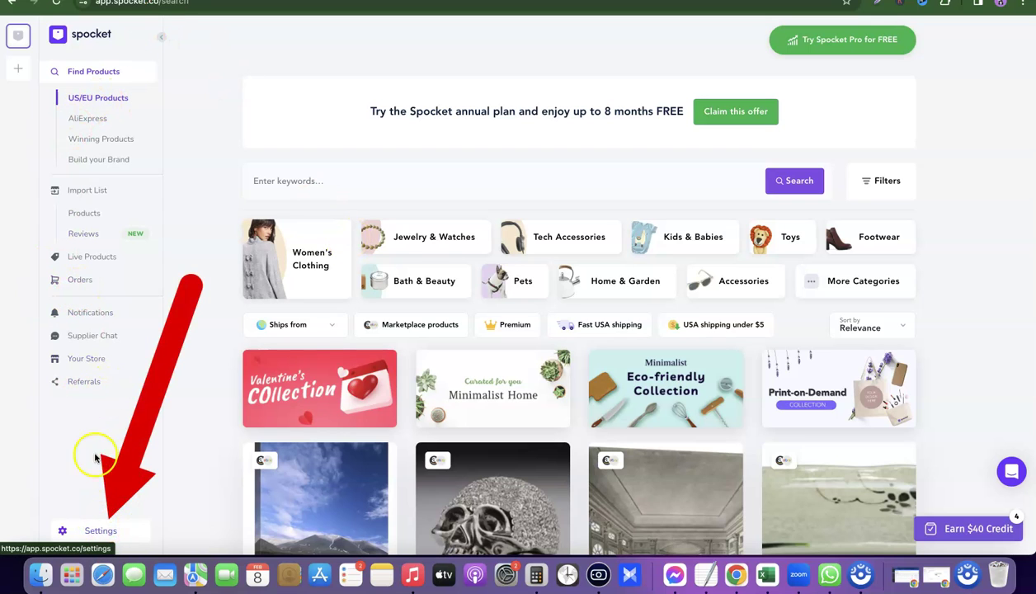
Go to Settings > Account > Membership to see the Starter Monthly trial billing February 8, 2024.
click(96, 532)
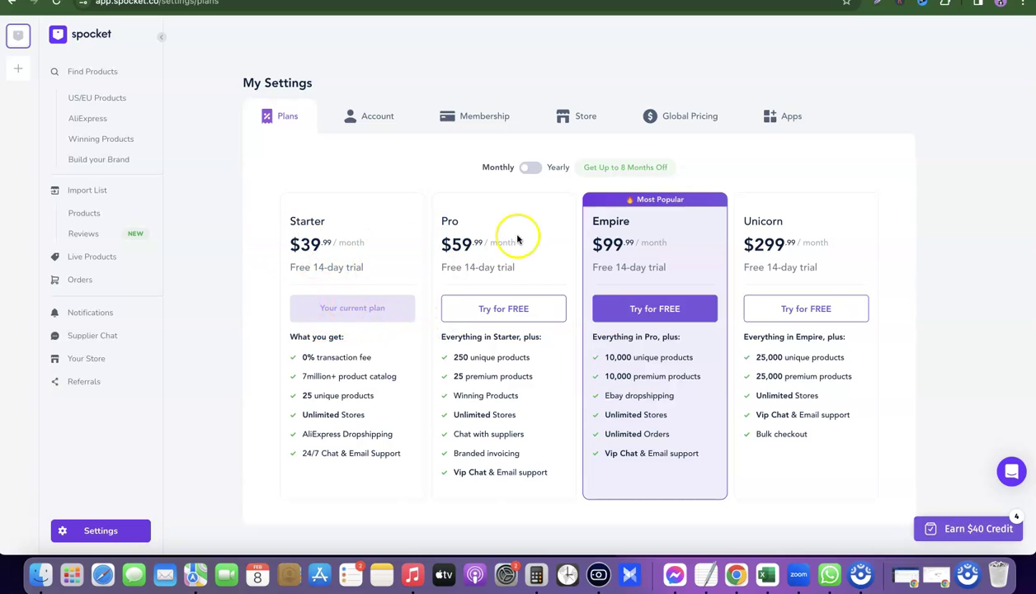
click(363, 115)
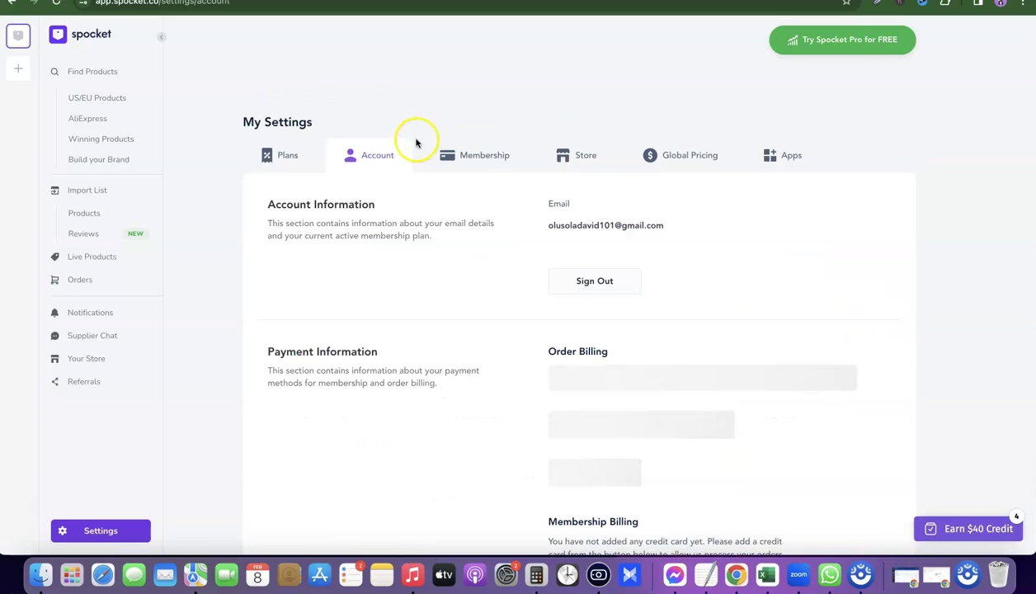
click(486, 162)
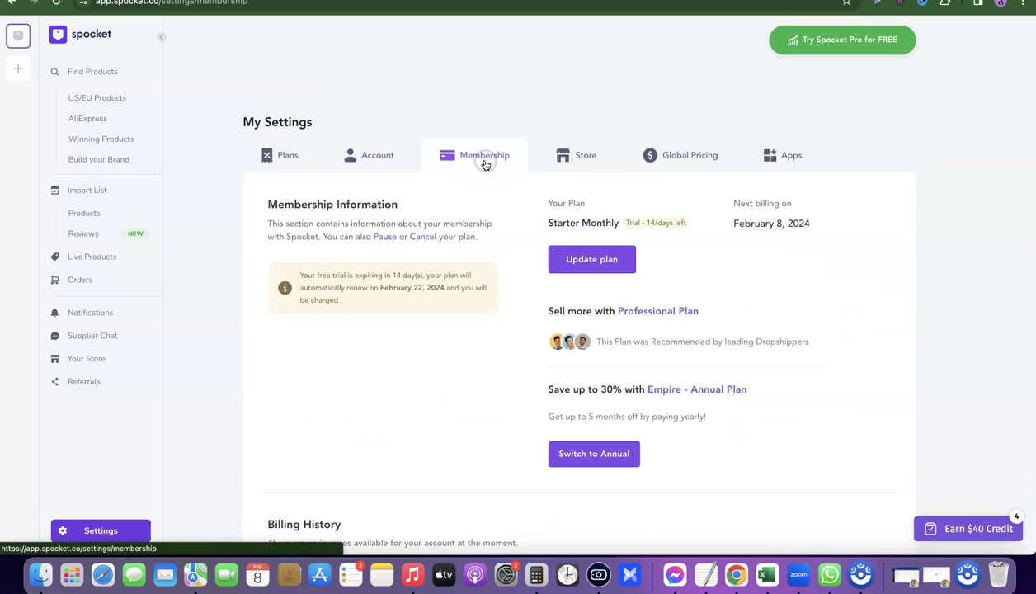
click(569, 157)
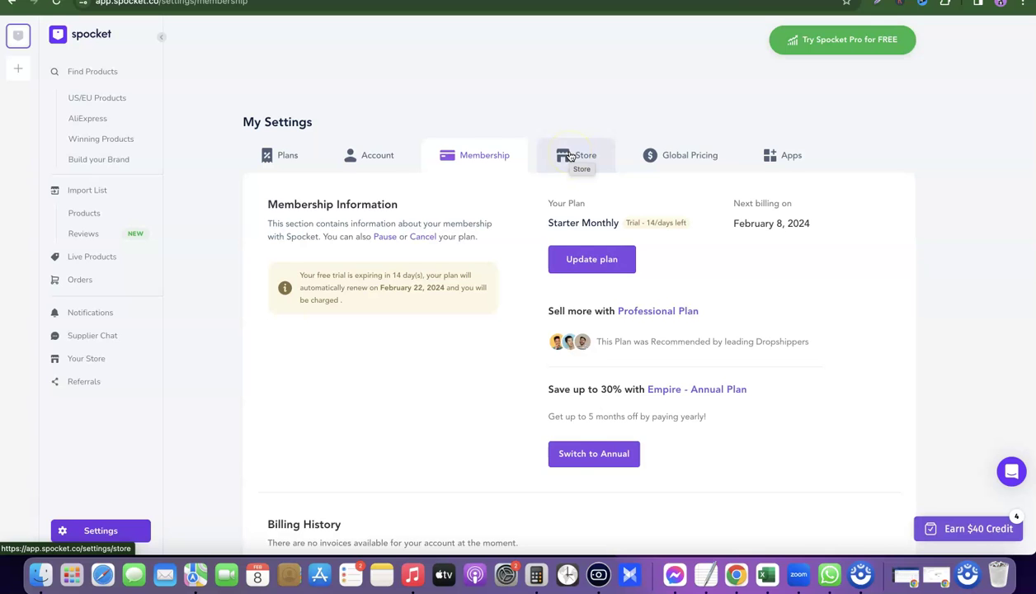
scroll(569, 157, down, 1)
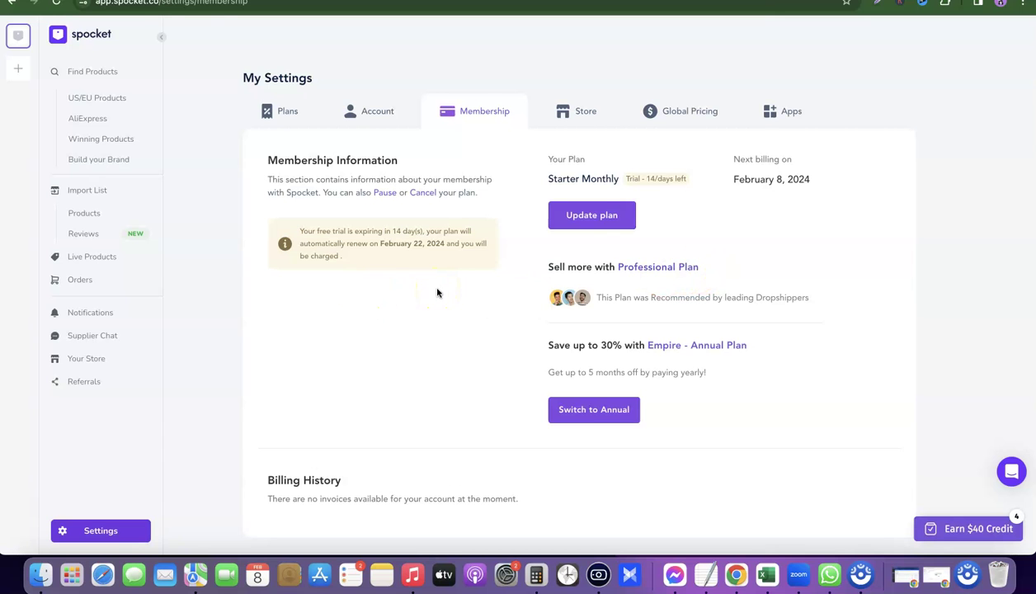
Use the Cancel link in Membership Information to begin cancelling the Starter Monthly plan.
scroll(437, 293, up, 5)
scroll(437, 293, up, 1)
scroll(437, 293, right, 2)
scroll(437, 293, up, 5)
scroll(437, 293, down, 5)
scroll(437, 293, up, 5)
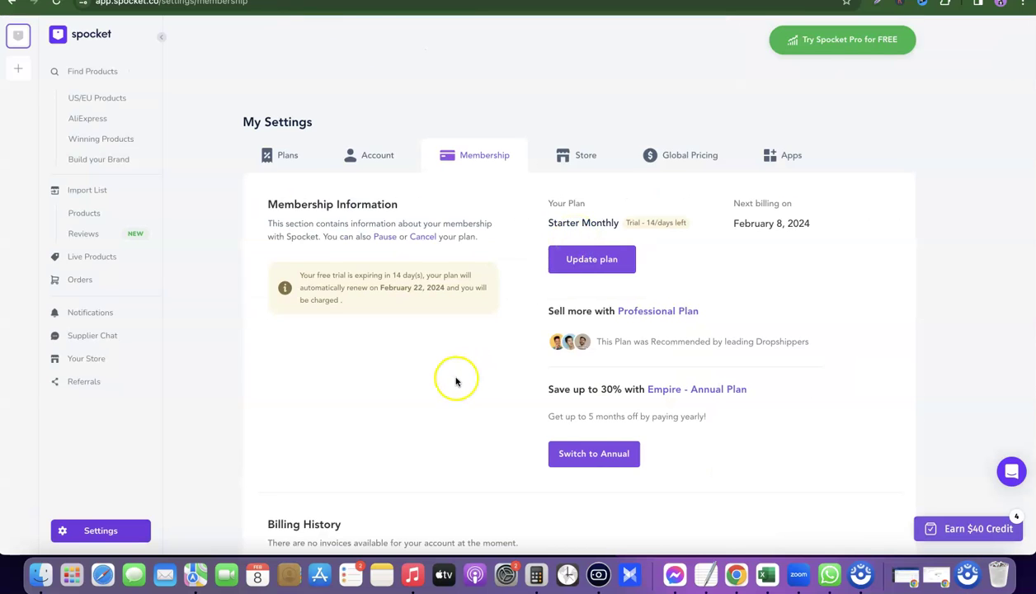
click(422, 237)
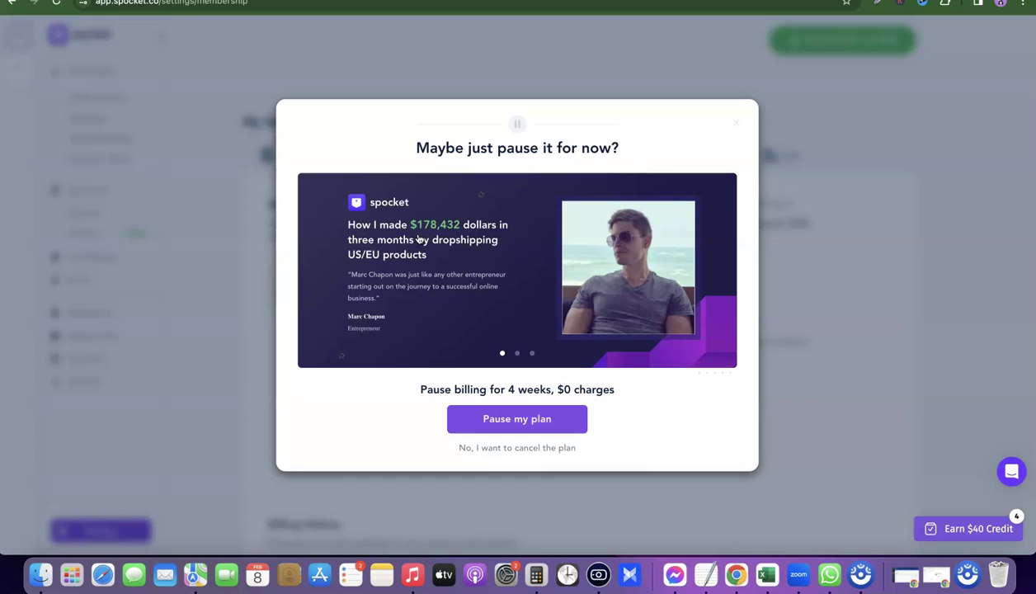
Decline the 4-week pause offer and follow the password notice to the Account page.
click(517, 448)
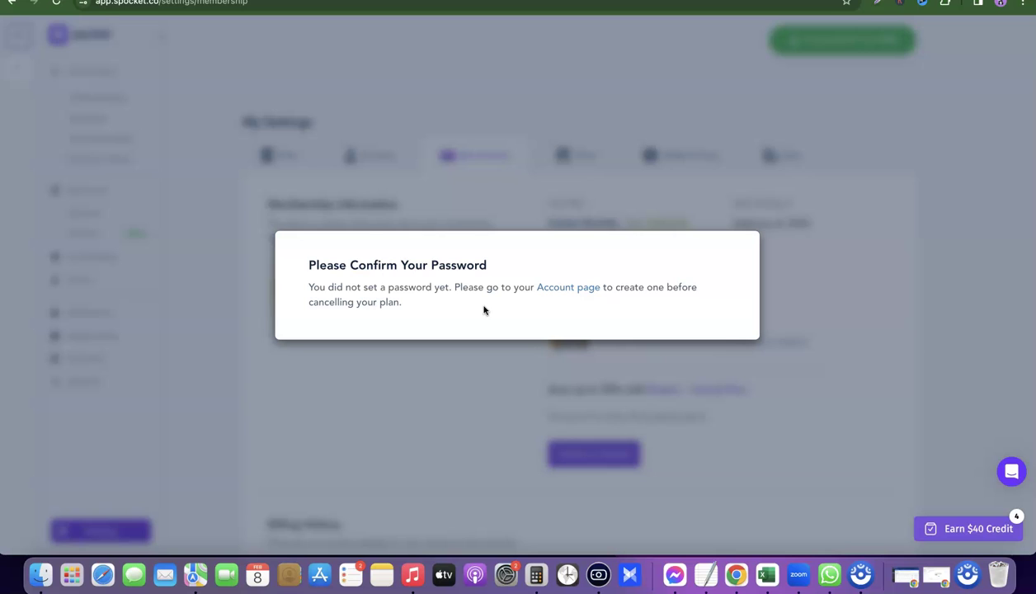
click(571, 289)
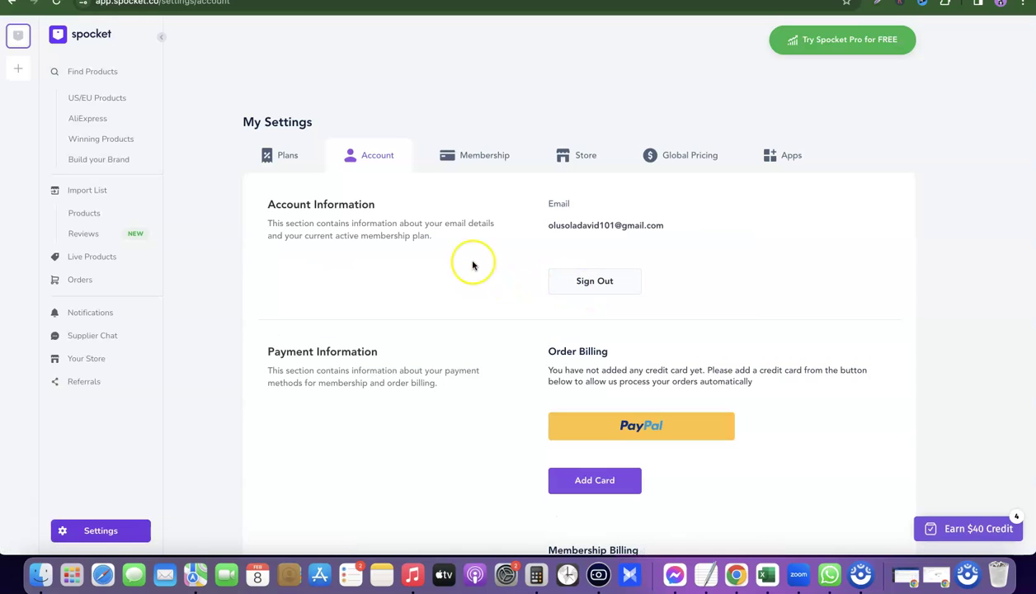
Scroll to Update Password and select New Password, then focus Email on the returned login page.
scroll(473, 265, down, 5)
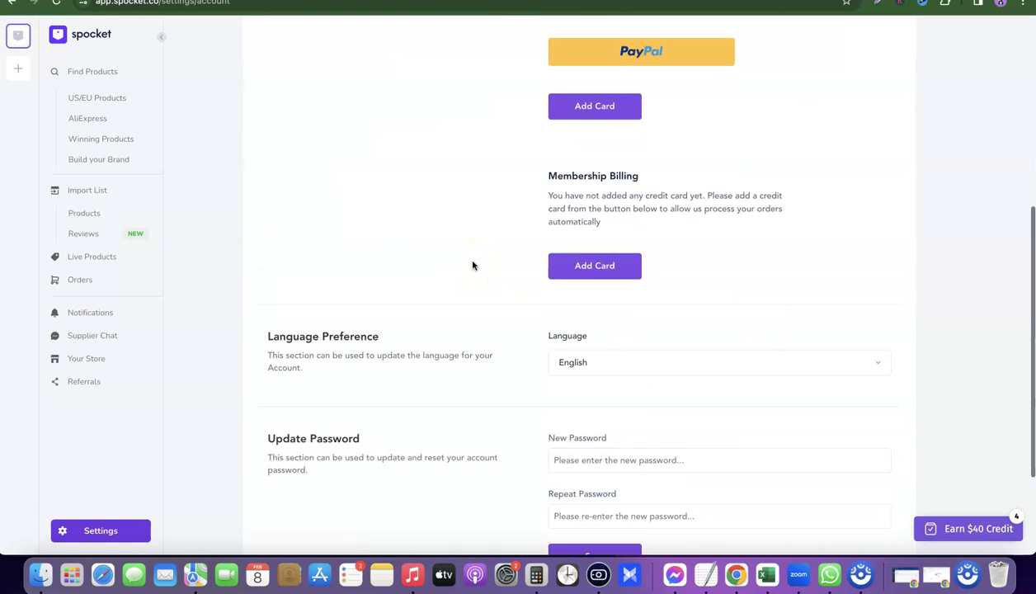
click(689, 380)
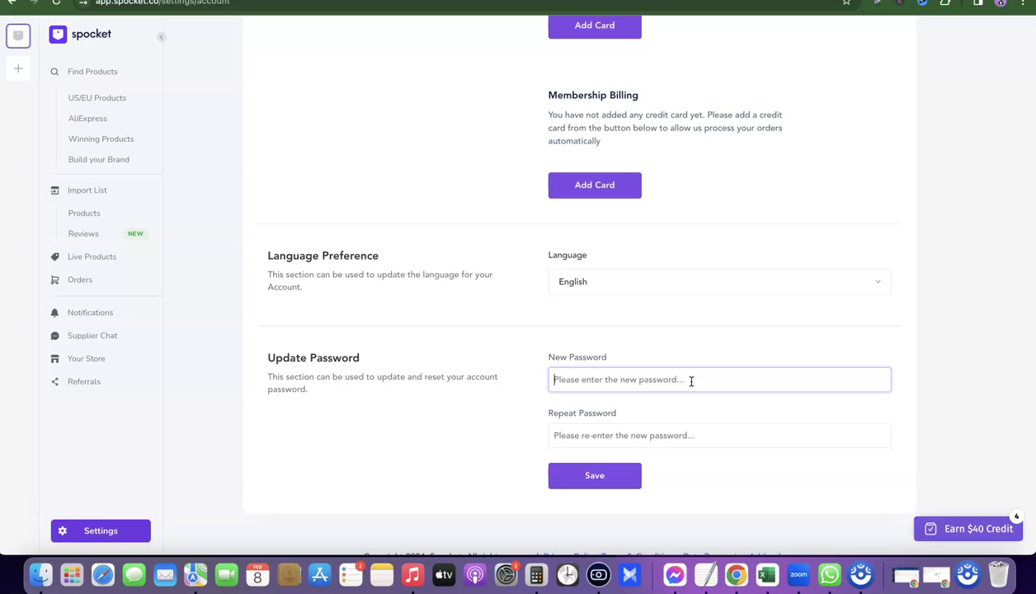
click(351, 210)
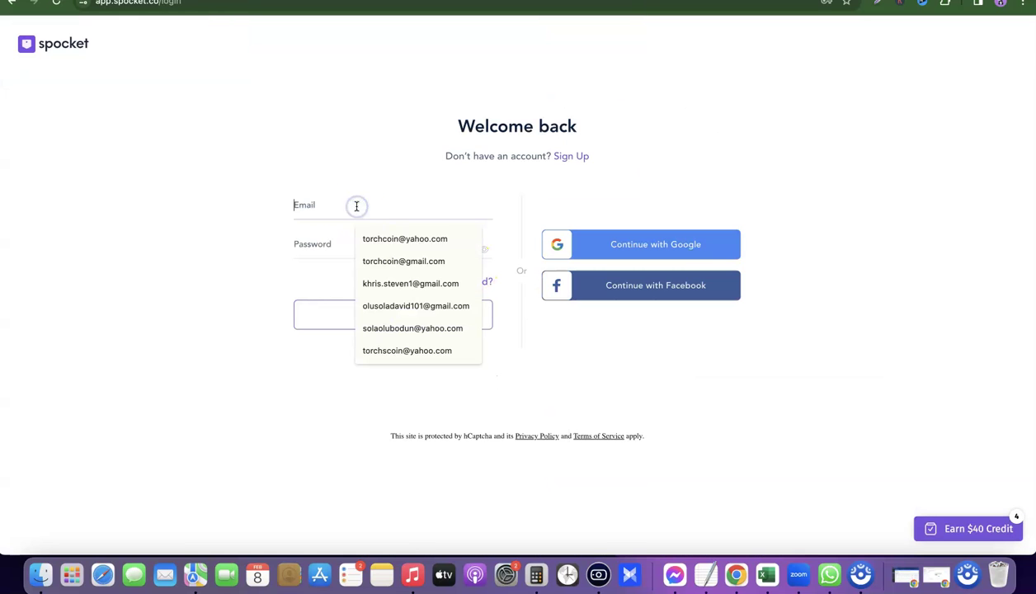
Sign in with the autofilled account email and pasted password to return to Find Products.
click(400, 305)
click(355, 253)
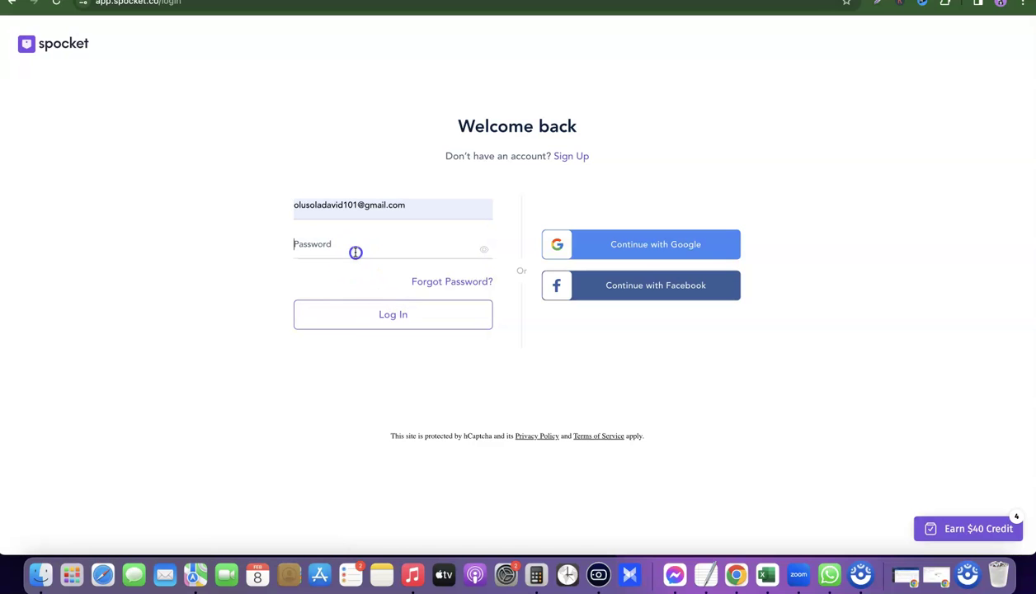
key(super+v)
click(386, 321)
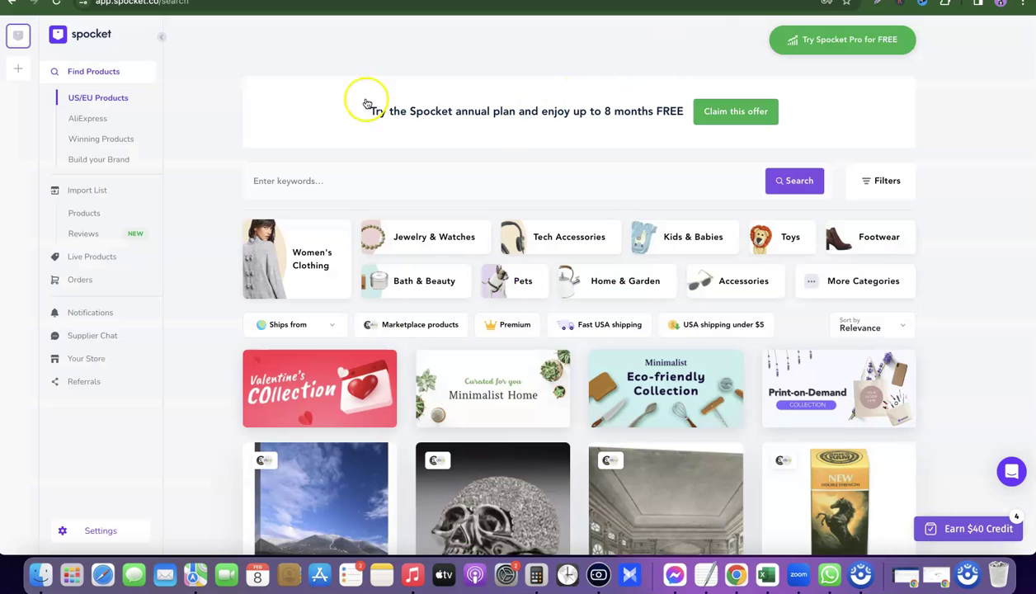
Cancel the plan again from Settings > Membership and decline the 4-week pause offer.
click(101, 530)
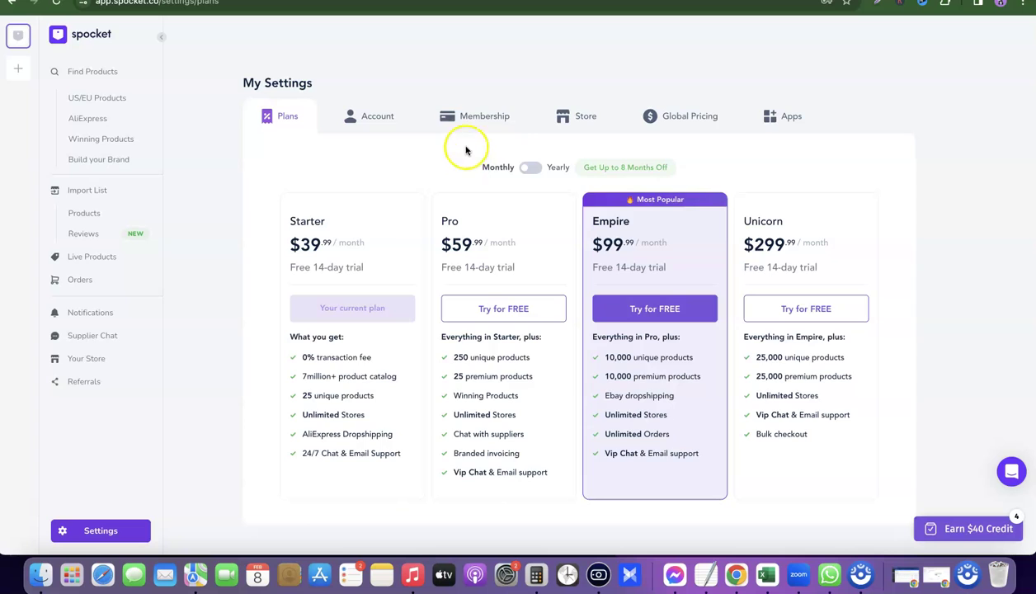
click(467, 115)
scroll(550, 128, down, 2)
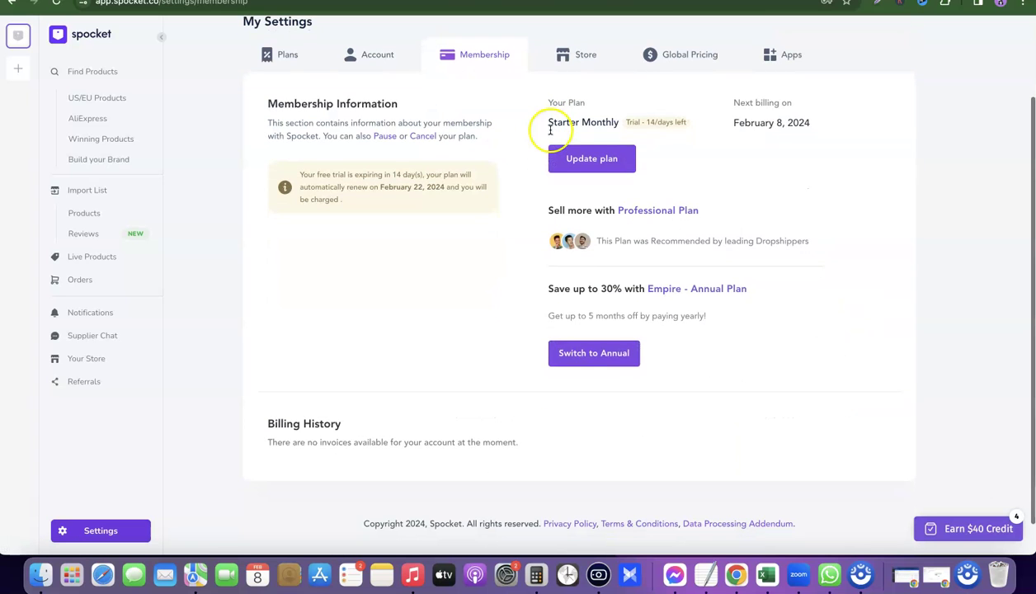
click(425, 136)
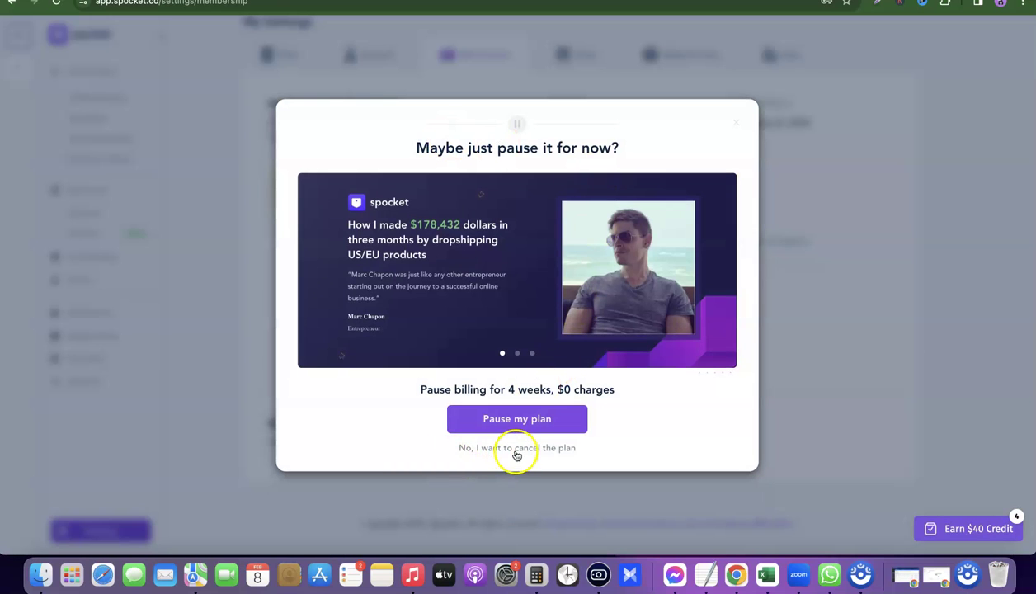
click(513, 448)
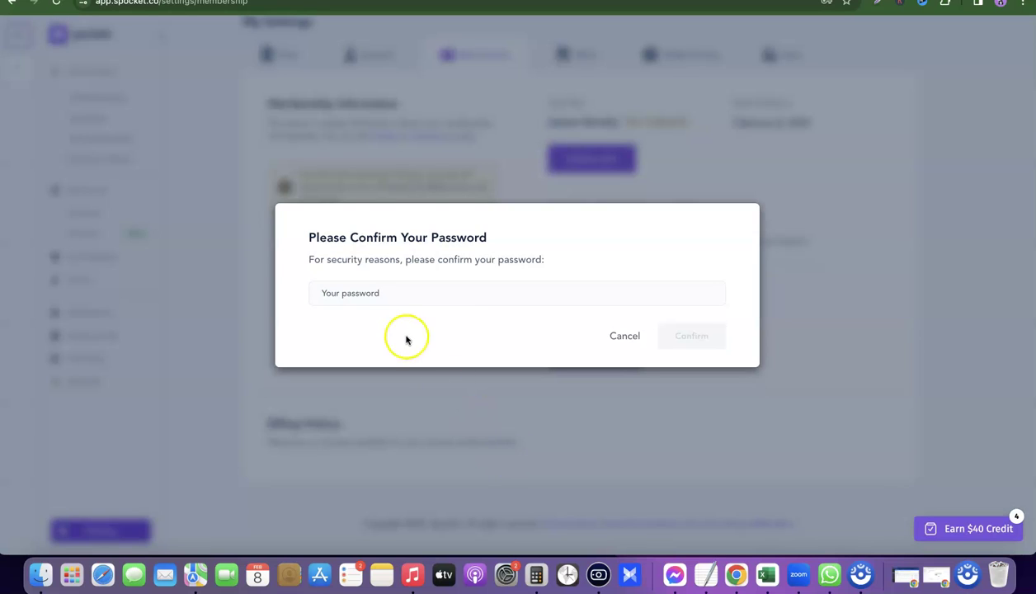
Paste the account password and confirm it to continue cancelling.
click(396, 295)
key(super+v)
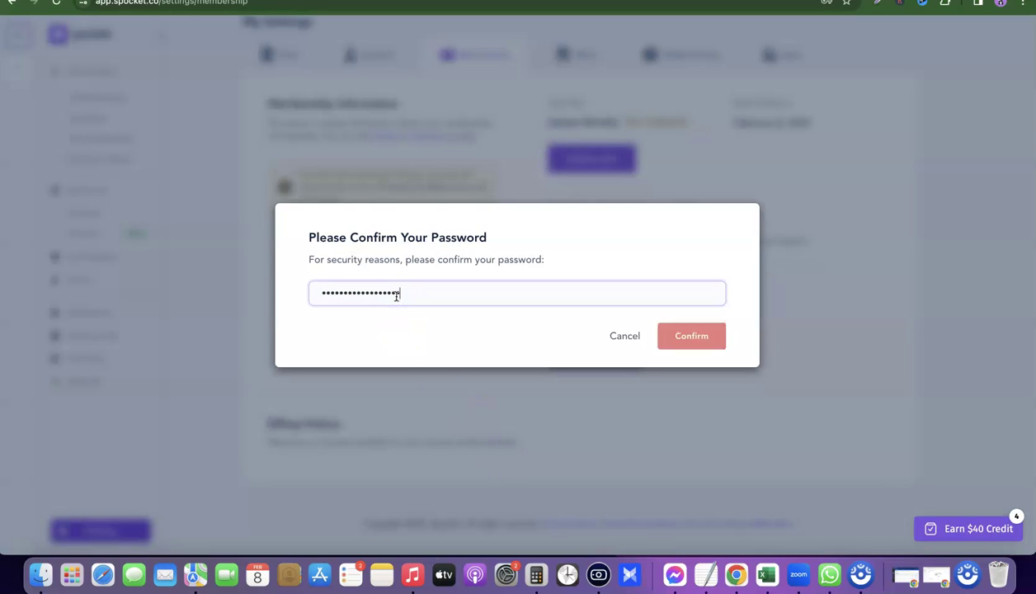
click(699, 335)
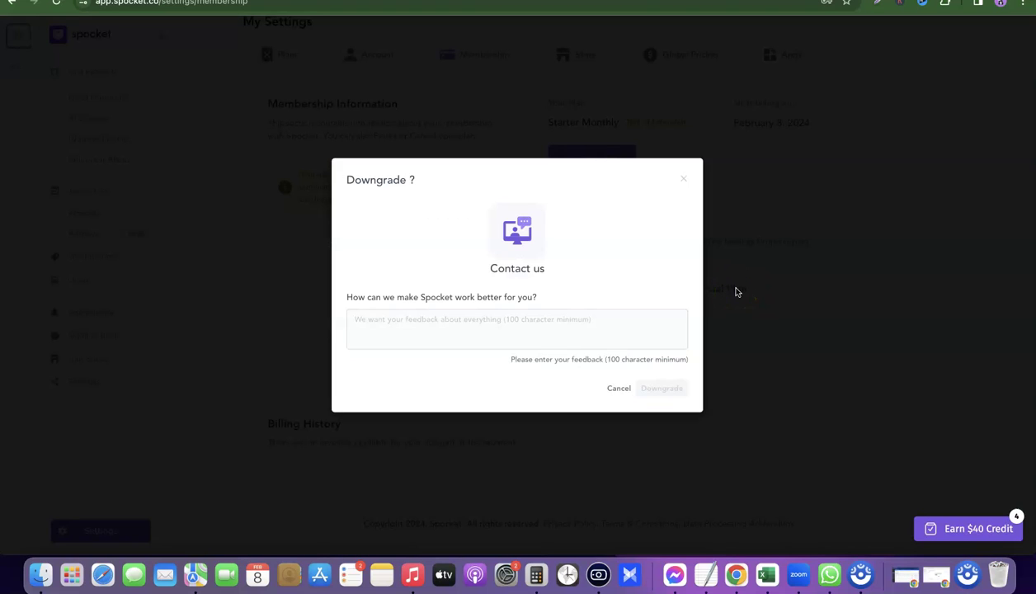
Paste the feedback "I want to cancel my plan. It's just my choice." and submit the downgrade.
click(544, 330)
click(545, 330)
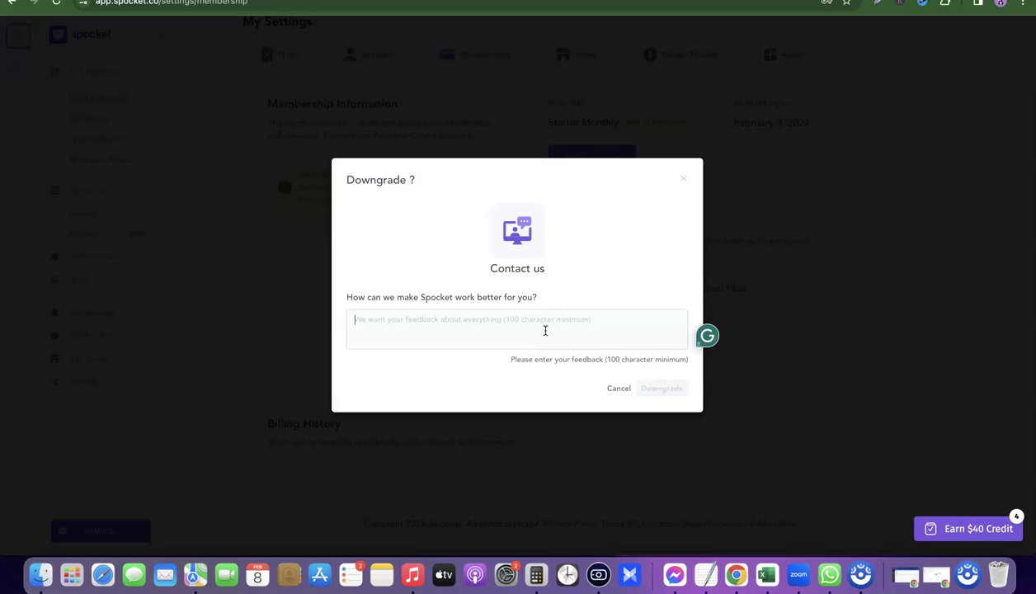
text(I want to cancel my plan. Its just my choice. I want to cancel my plan. It's just my choice I want to cancel my plan. It's just my choice.)
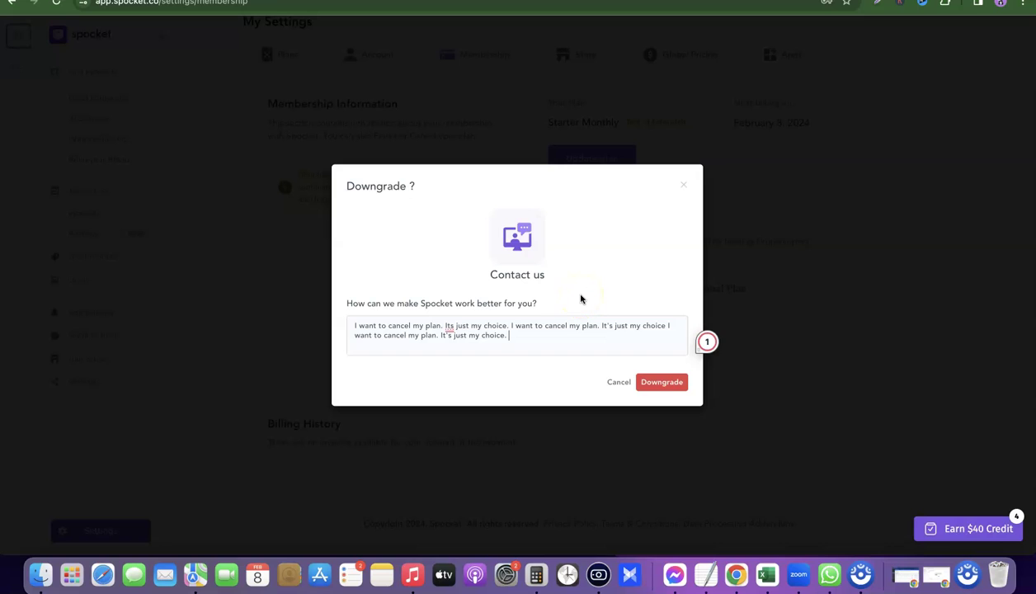
click(659, 385)
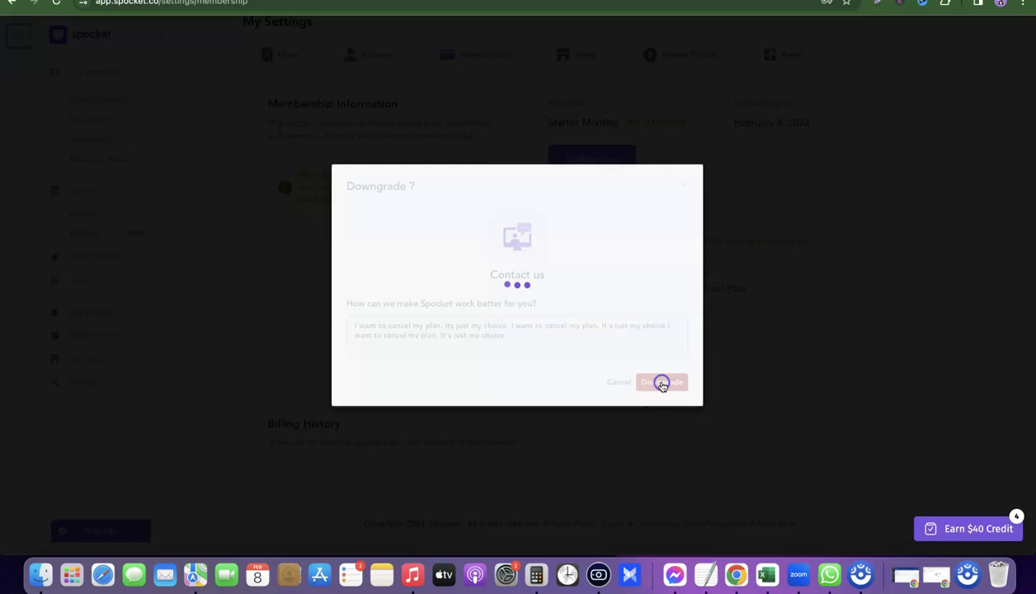